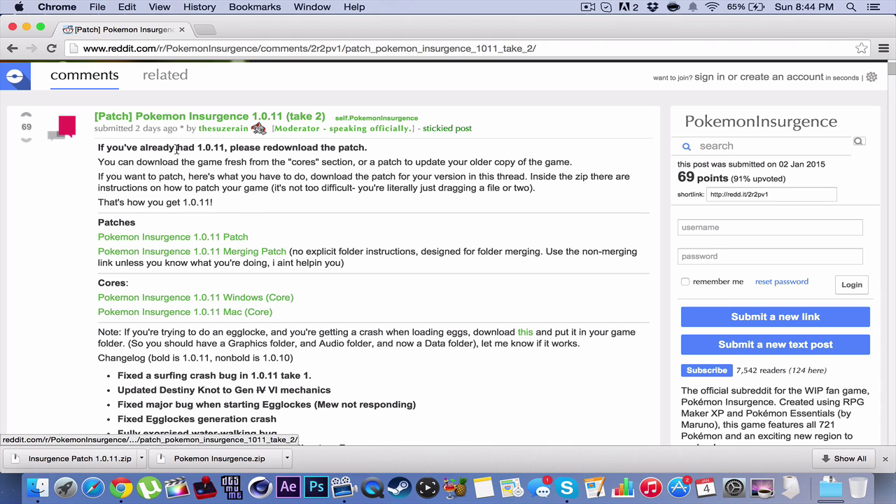
scroll(286, 147, up, 3)
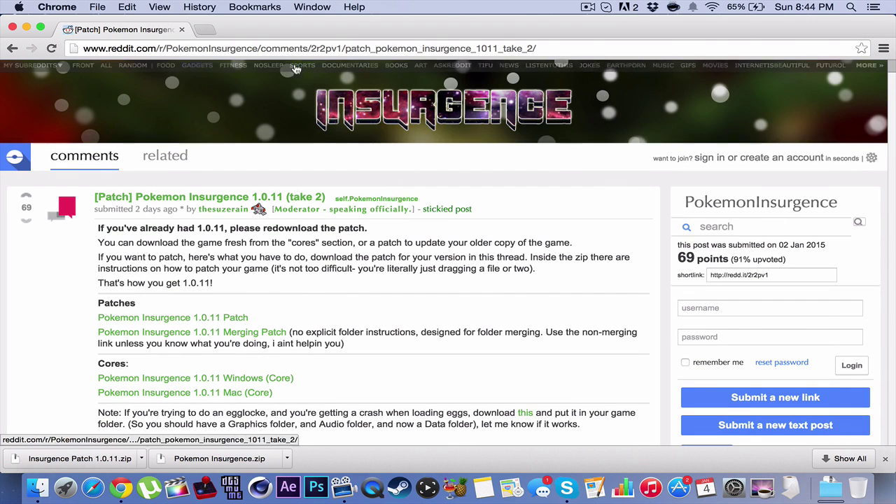
scroll(373, 273, down, 2)
scroll(350, 263, down, 1)
scroll(315, 249, down, 2)
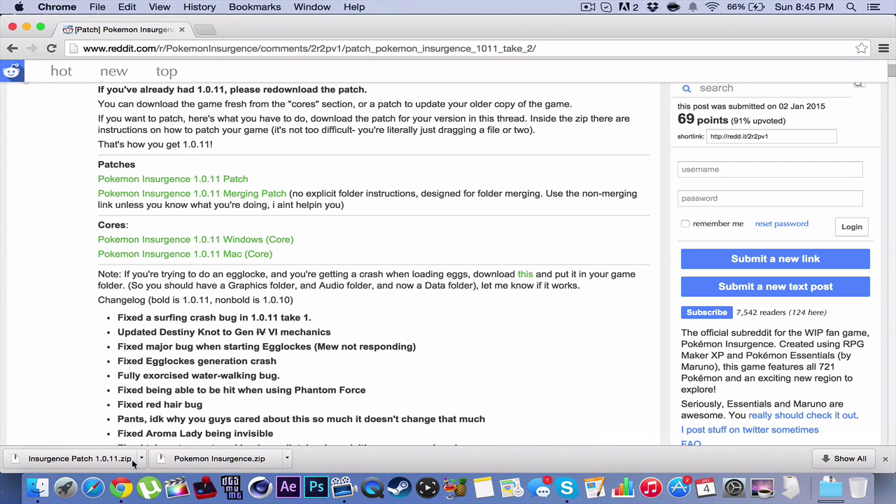
- Extract Insurgence Patch 1.0.11.zip from the Downloads stack into the Insurgence Patch 1.0.11 2 folder
click(831, 483)
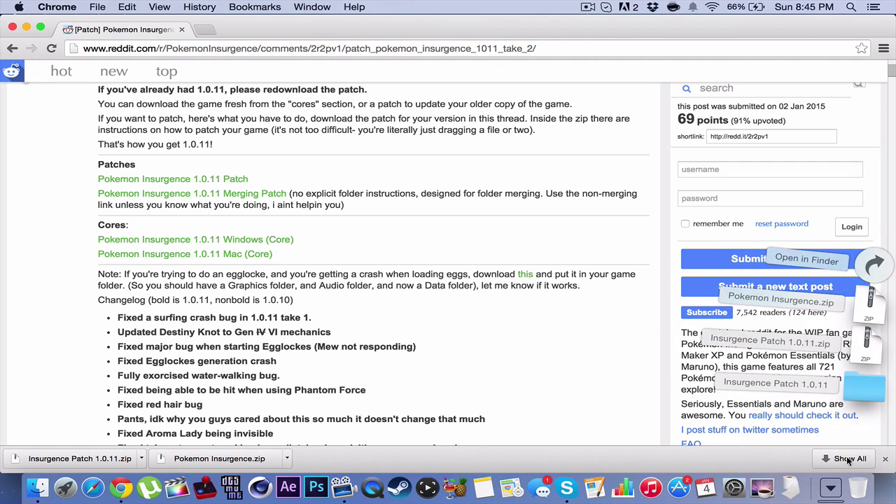
click(829, 487)
click(829, 490)
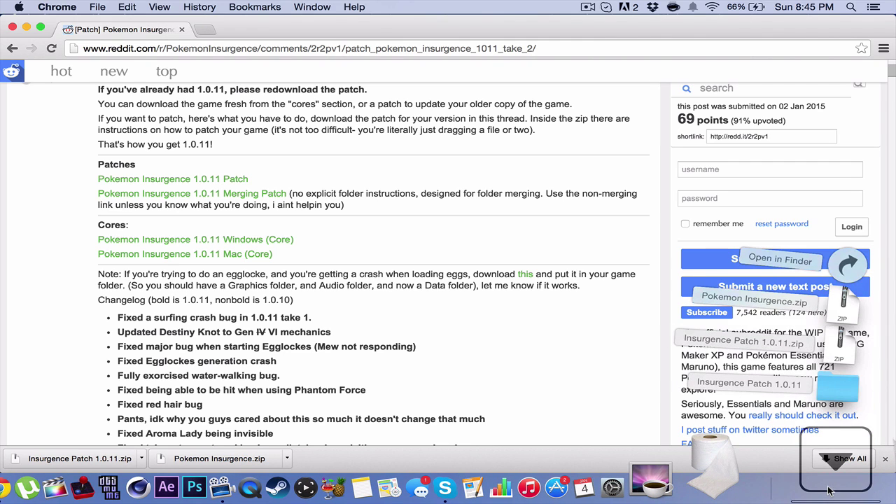
click(831, 488)
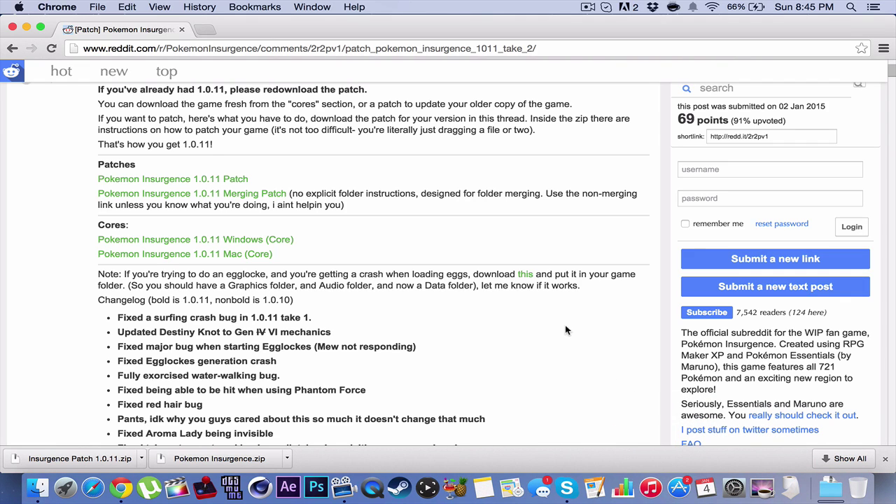
click(828, 483)
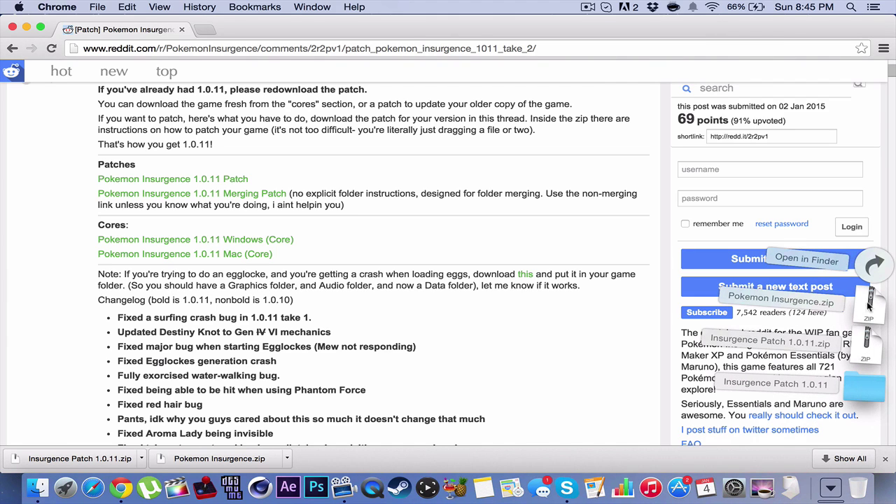
click(875, 363)
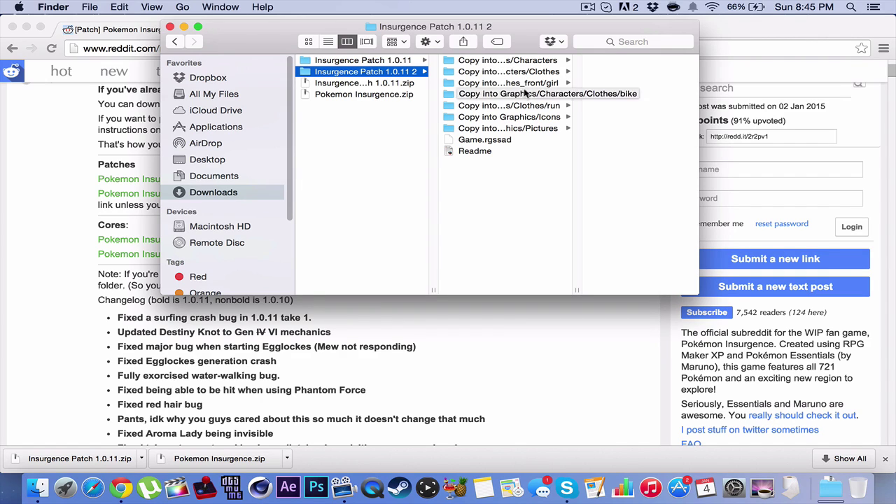
- Open a second Finder window and arrange it to the right of the patch window
drag(262, 30, 208, 27)
right_click(40, 476)
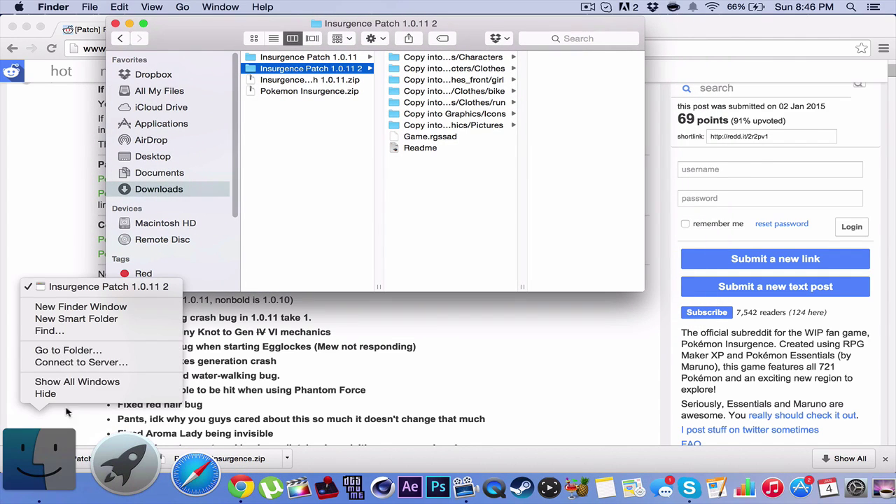
click(112, 309)
mouse_move(292, 69)
mouse_down()
mouse_move(600, 57)
mouse_move(477, 58)
mouse_up()
mouse_move(256, 25)
mouse_down()
mouse_move(151, 48)
mouse_move(157, 38)
mouse_up()
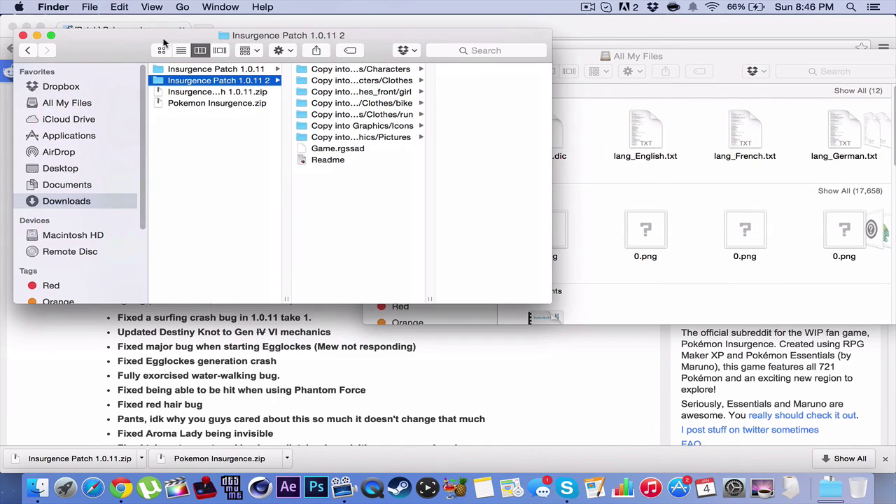
- Browse the patch's Characters, Clothes/bike and Icons folders, ending on Copy into Graphics/Characters
click(368, 70)
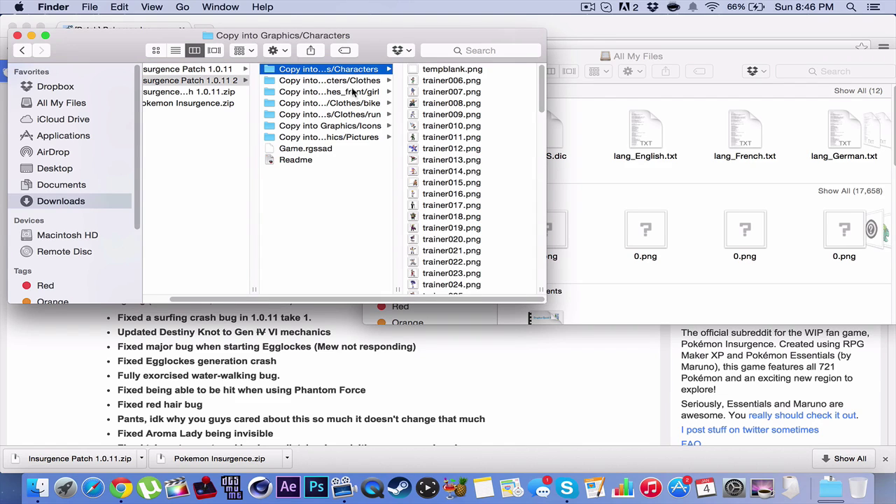
click(352, 81)
click(353, 92)
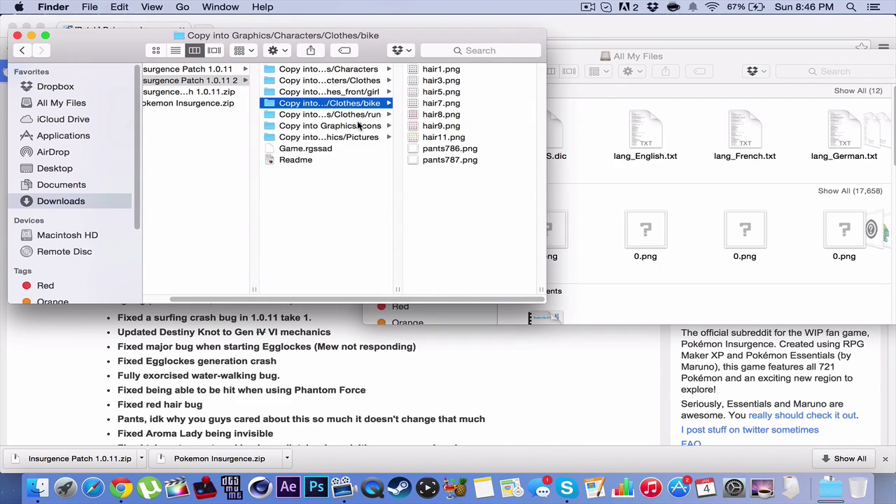
click(358, 125)
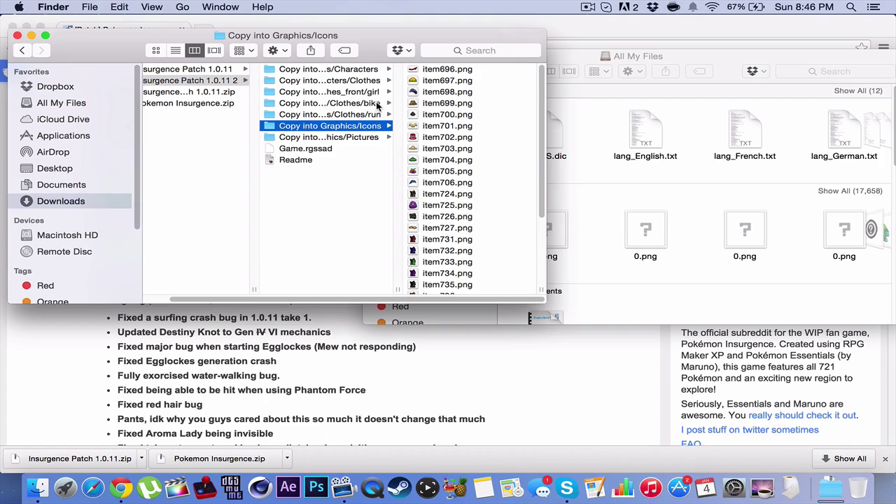
click(348, 70)
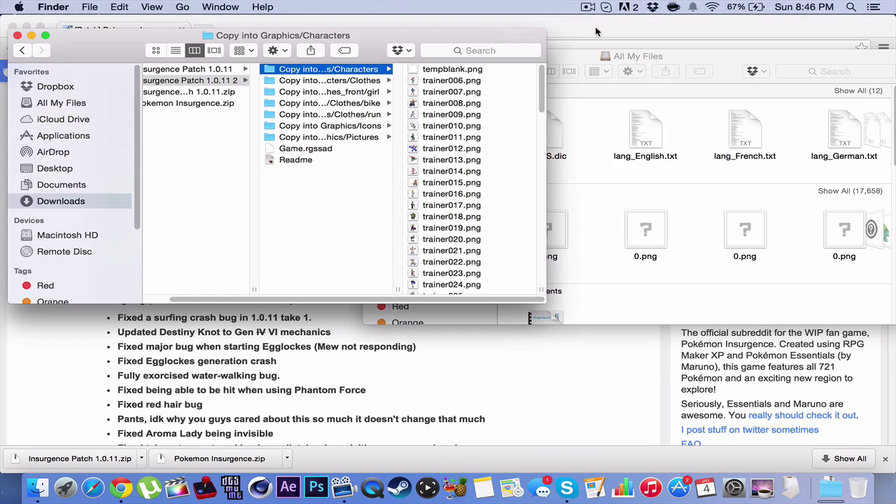
click(590, 66)
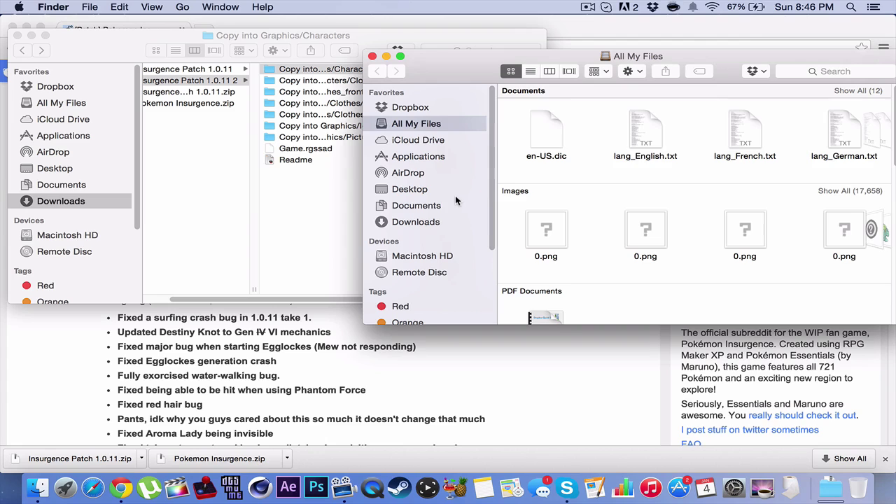
- Open the Desktop Pokemon Insurgence app's package contents down to drive_c/Program Files/Pokemon Insurgence 1.0
click(439, 187)
scroll(571, 170, down, 5)
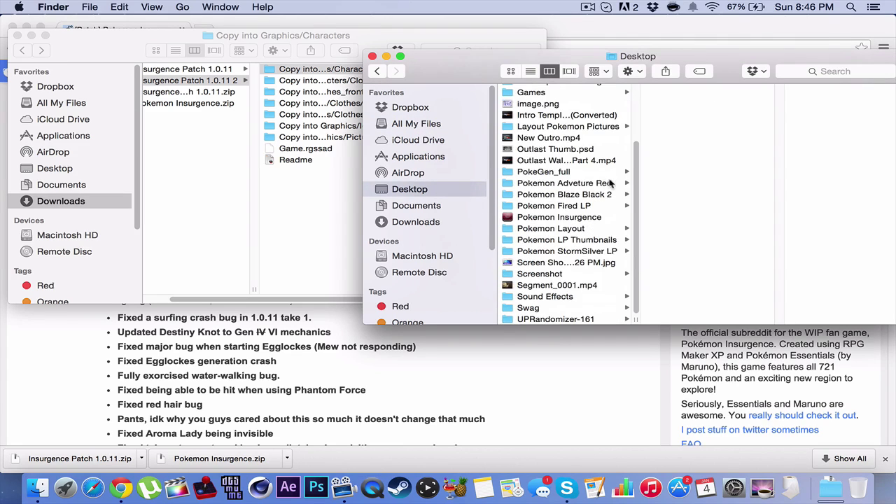
right_click(564, 217)
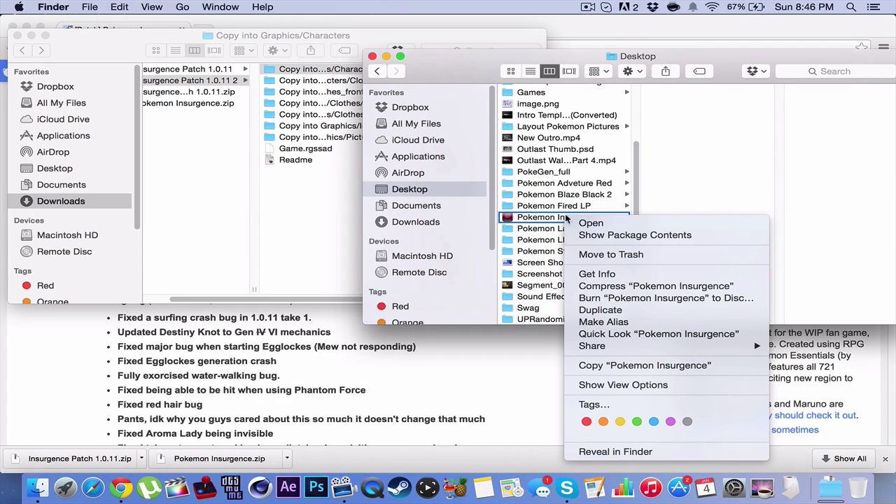
click(692, 236)
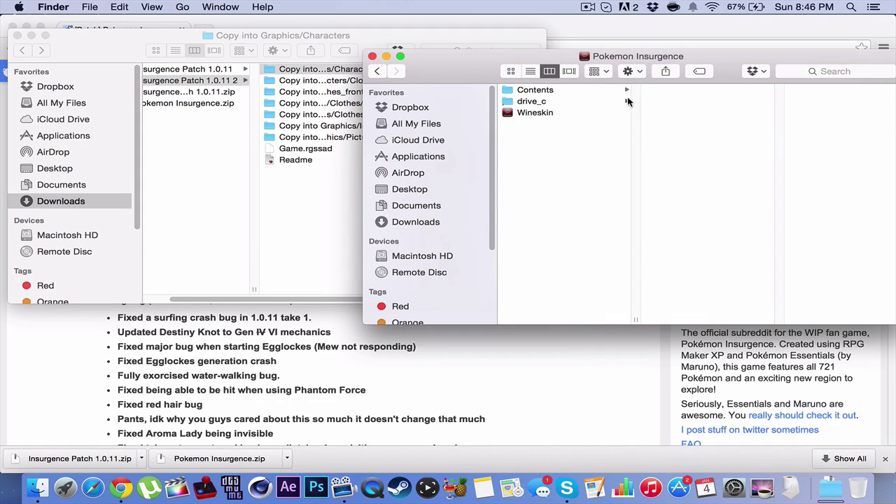
click(606, 101)
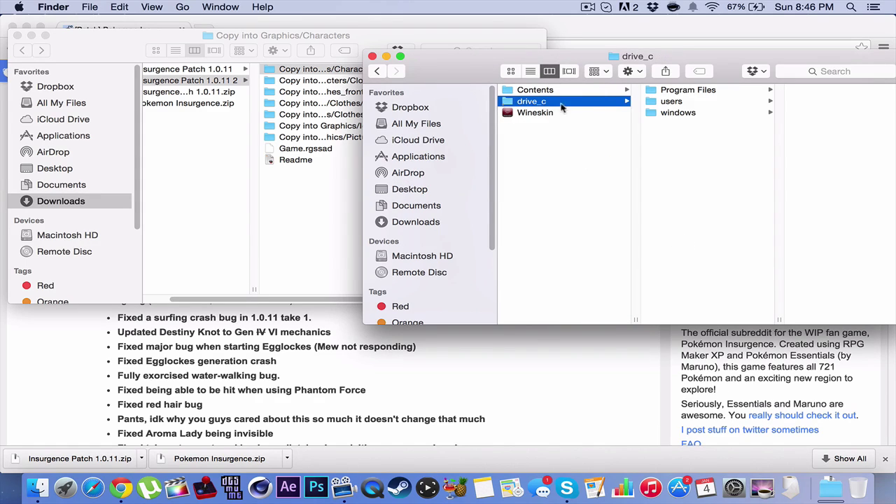
click(708, 91)
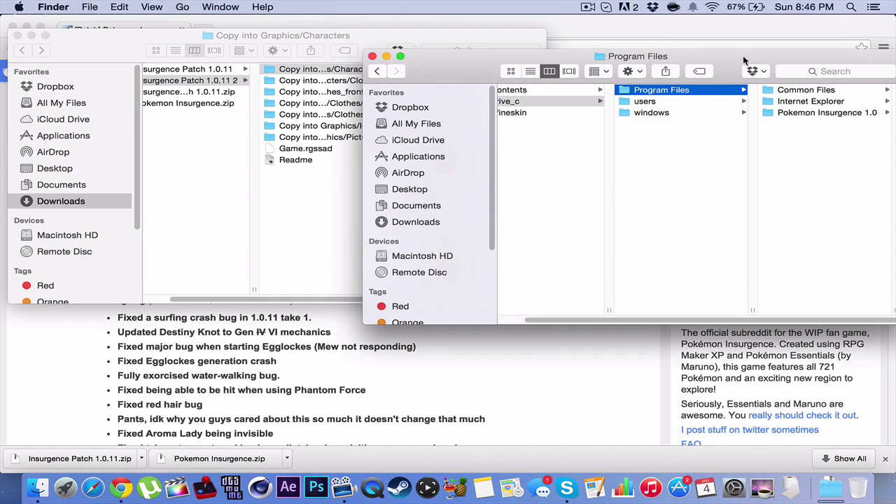
drag(742, 59, 696, 56)
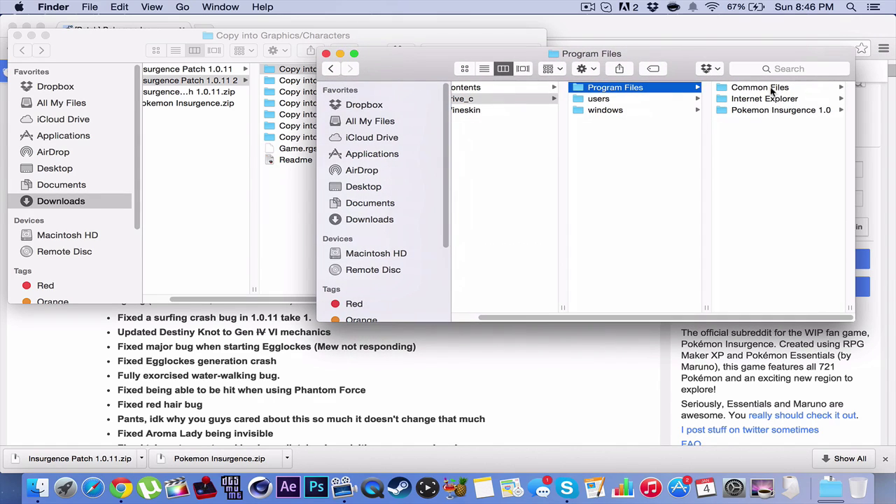
click(806, 114)
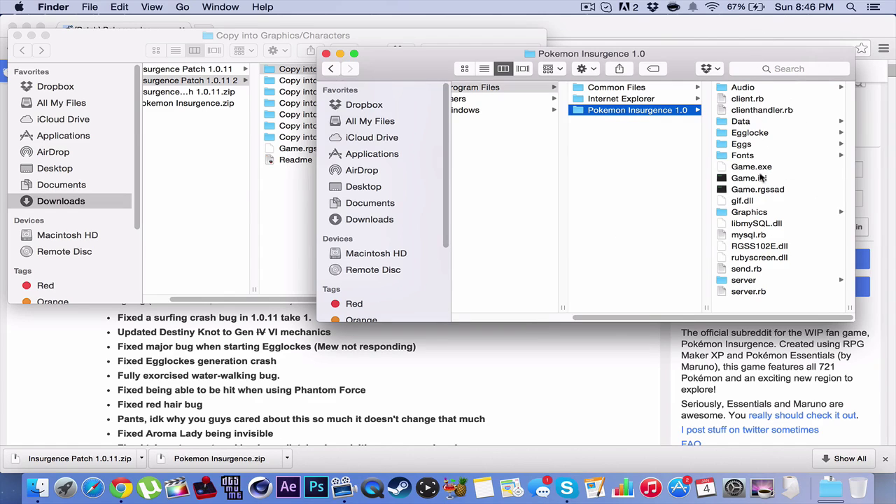
- Open the game's Graphics/Characters folder in the second window
drag(190, 42, 148, 43)
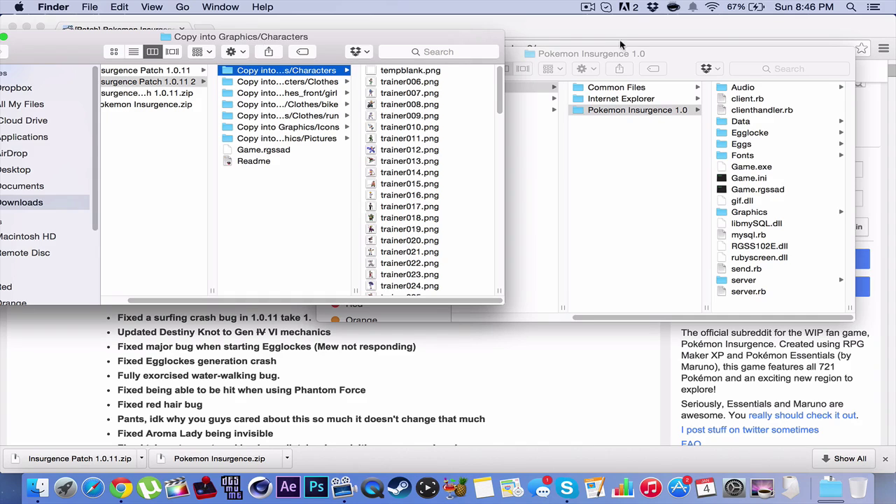
click(655, 225)
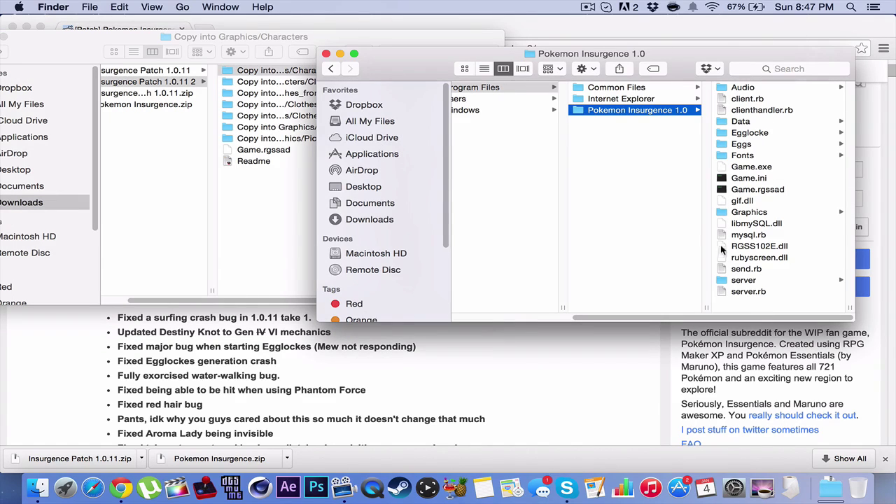
click(748, 213)
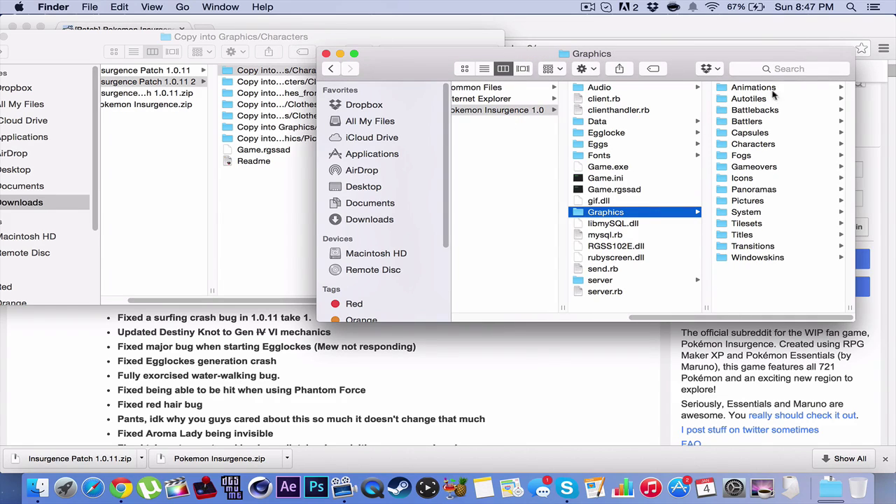
click(765, 147)
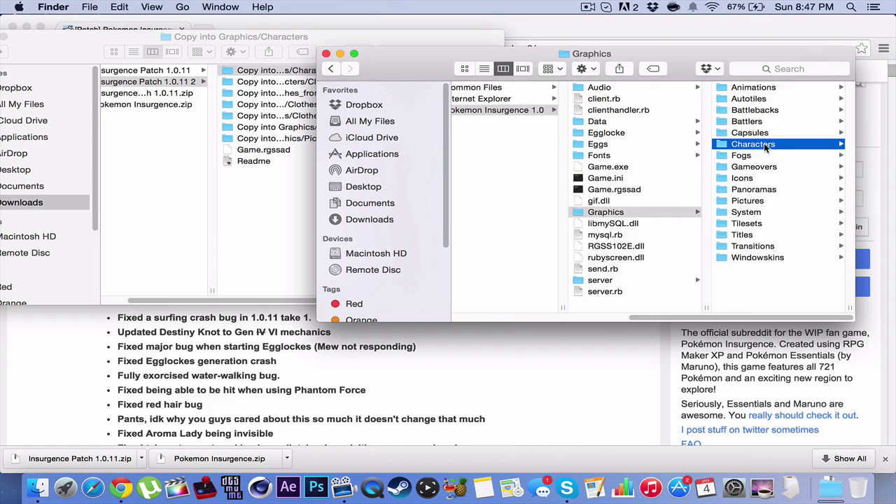
- Show the patch's Characters image files, starting at tempblank.png
click(284, 74)
scroll(429, 102, down, 2)
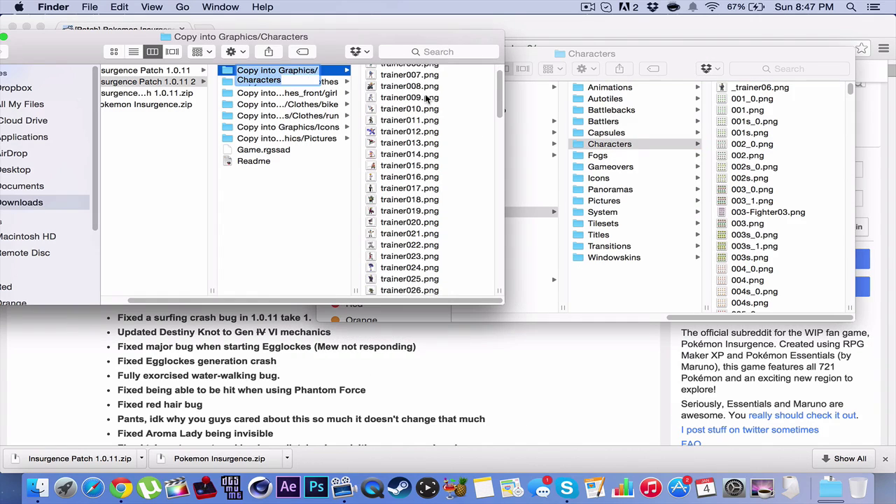
click(470, 88)
scroll(297, 115, up, 2)
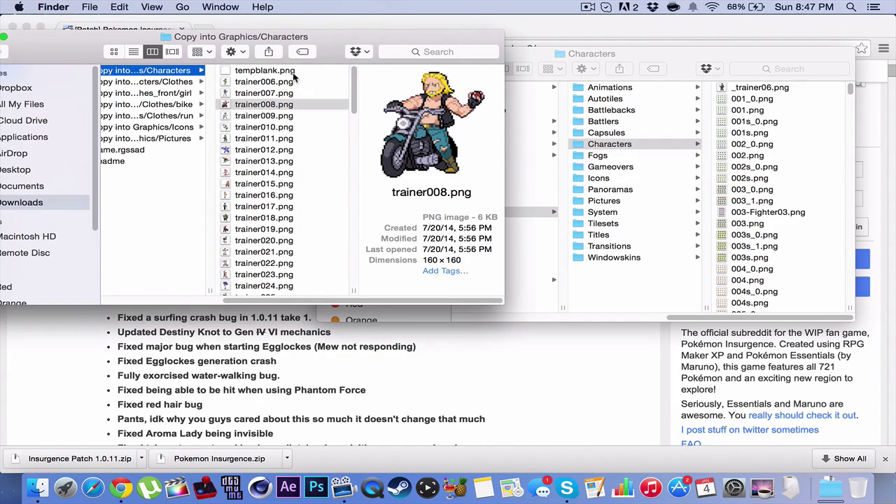
click(294, 71)
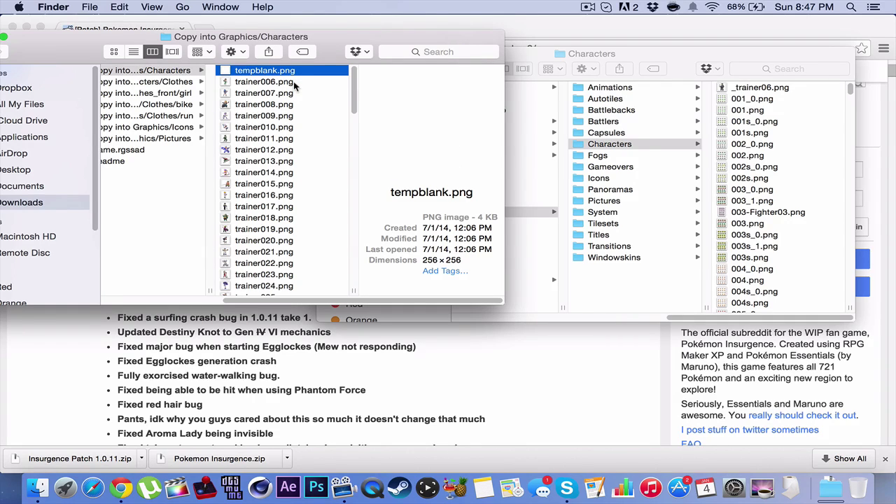
- Select all files in the patch's Characters folder, tempblank.png through trchar179.png
key(super+a)
scroll(301, 140, down, 5)
scroll(310, 169, down, 10)
scroll(311, 169, up, 15)
scroll(312, 168, up, 5)
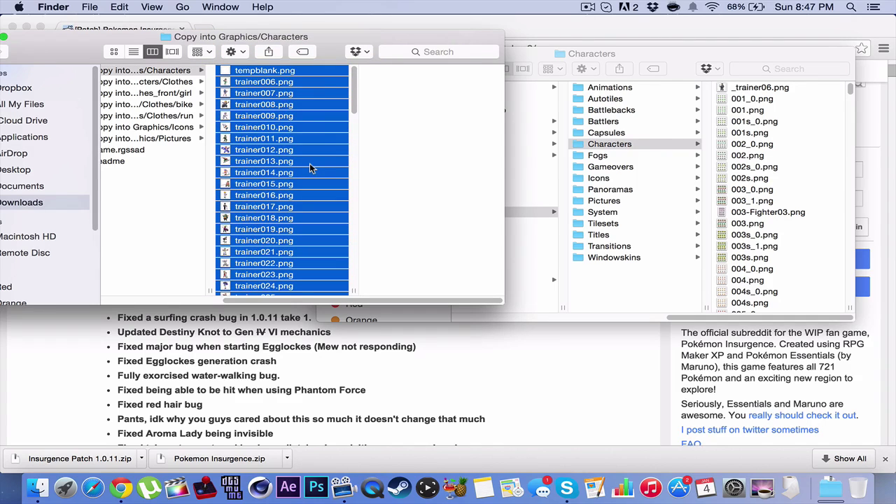
scroll(311, 167, down, 5)
scroll(310, 165, down, 5)
scroll(310, 165, down, 3)
scroll(310, 164, down, 3)
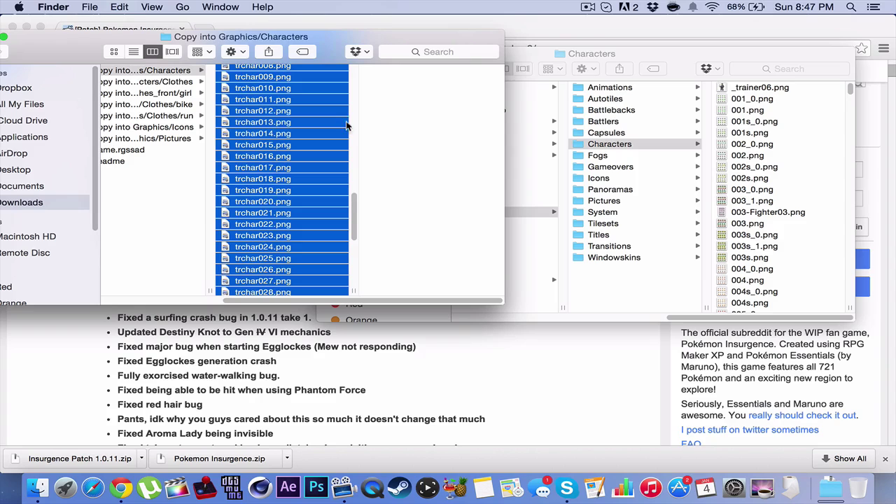
- Make the game's Graphics/Characters file list the paste destination
click(645, 55)
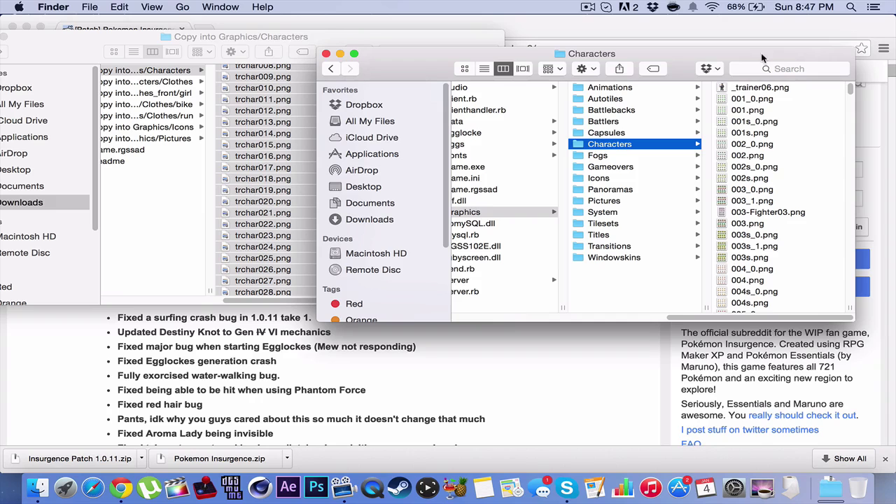
scroll(786, 180, down, 1)
scroll(785, 179, up, 1)
scroll(798, 196, down, 10)
click(816, 283)
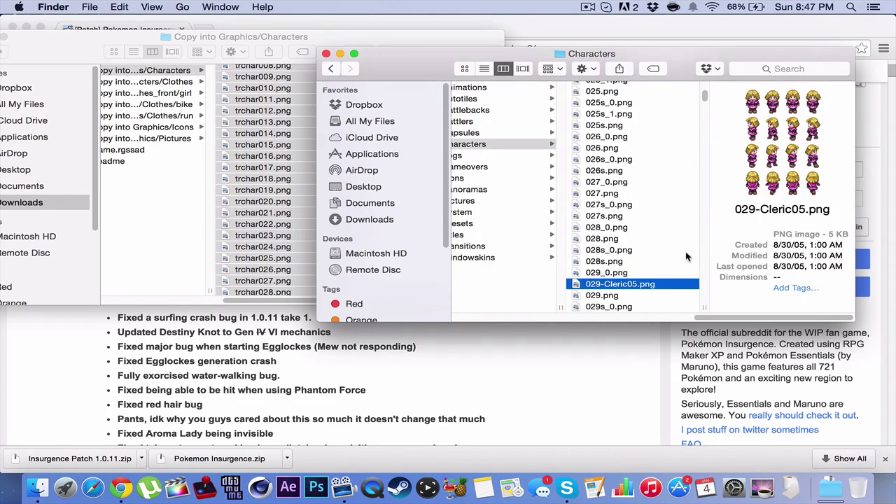
scroll(646, 280, down, 5)
scroll(647, 287, down, 10)
scroll(648, 291, down, 10)
scroll(646, 287, down, 5)
scroll(646, 287, down, 5)
scroll(646, 287, down, 10)
scroll(648, 288, down, 5)
scroll(648, 292, down, 5)
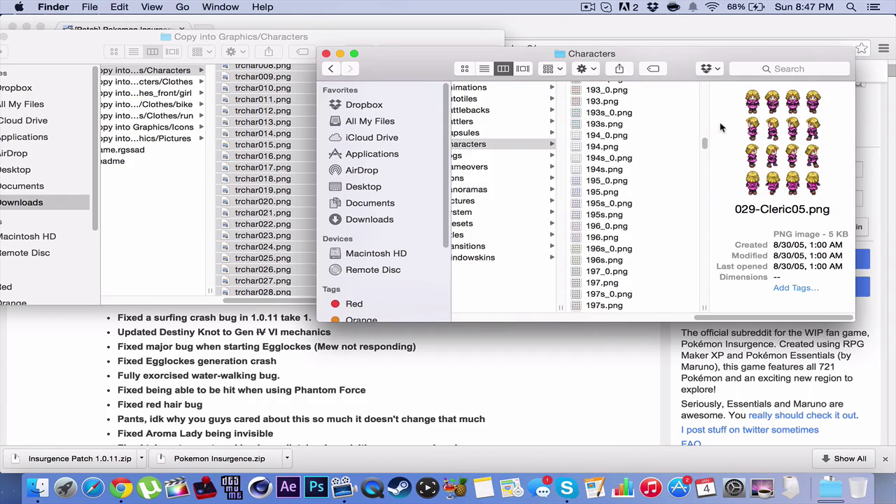
drag(706, 141, 710, 326)
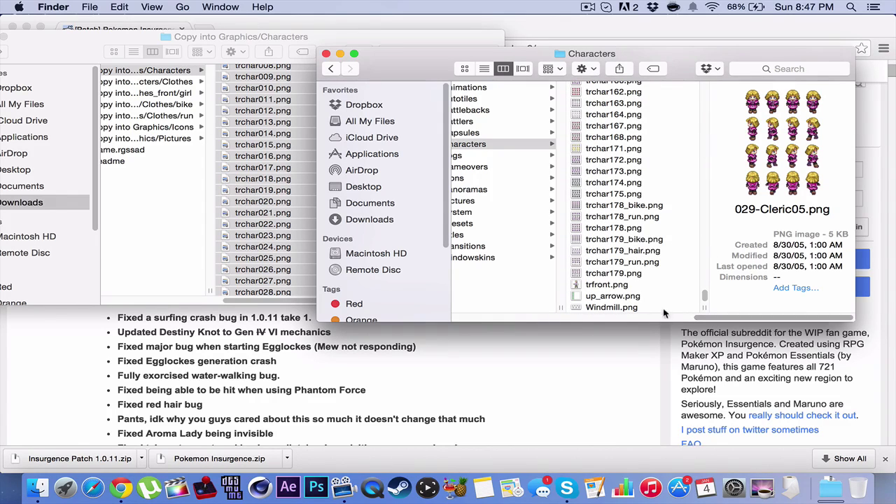
click(668, 273)
scroll(671, 272, up, 2)
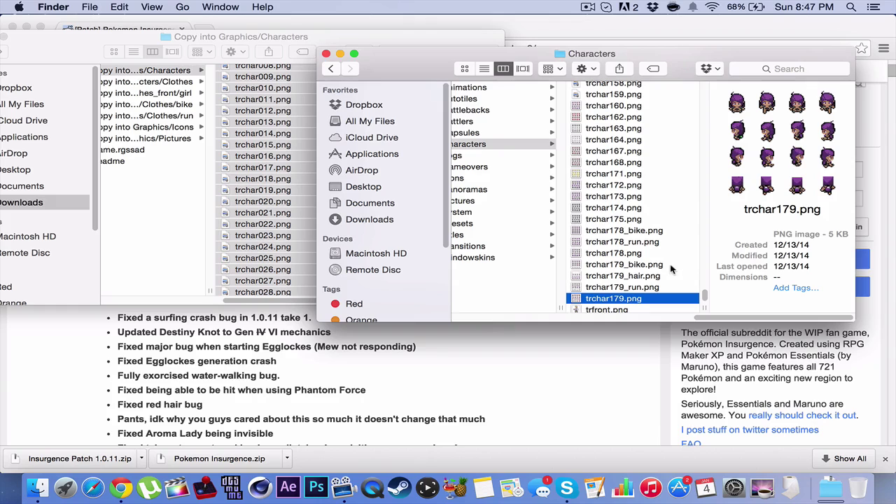
- Paste the patch's Characters images there, replacing all same-named files
key(super+v)
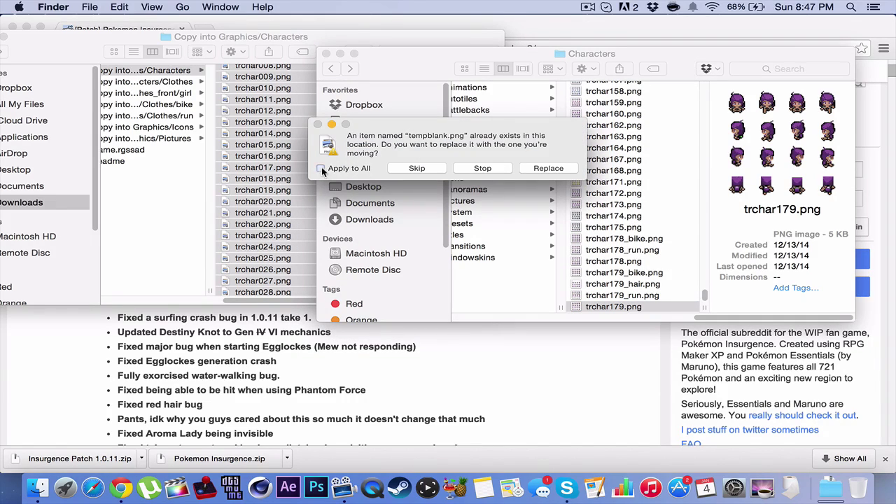
click(321, 169)
click(537, 170)
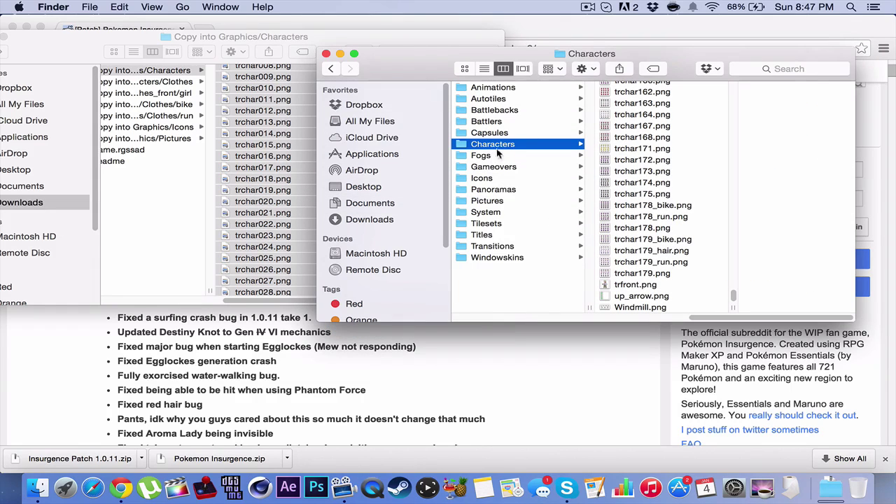
scroll(649, 162, up, 5)
scroll(649, 162, up, 10)
scroll(700, 182, left, 5)
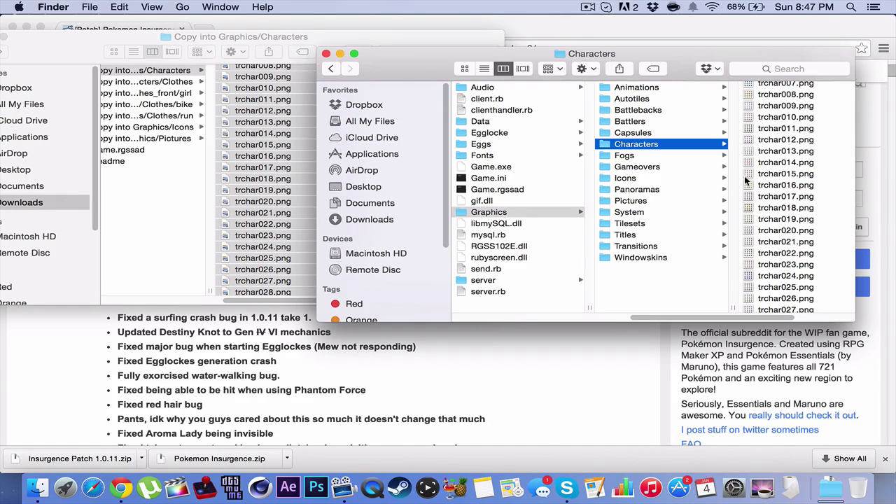
- Return to the patch's Characters file list in the other window
click(133, 37)
scroll(308, 147, up, 10)
scroll(336, 154, up, 10)
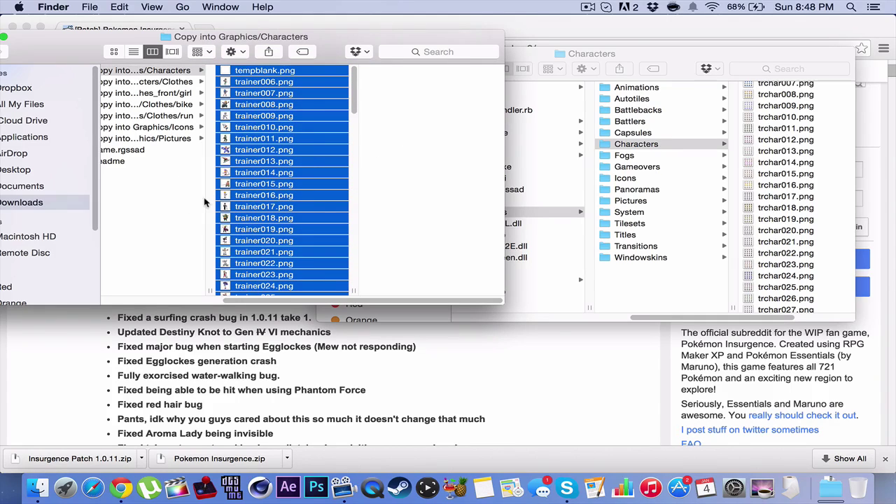
drag(265, 298, 174, 298)
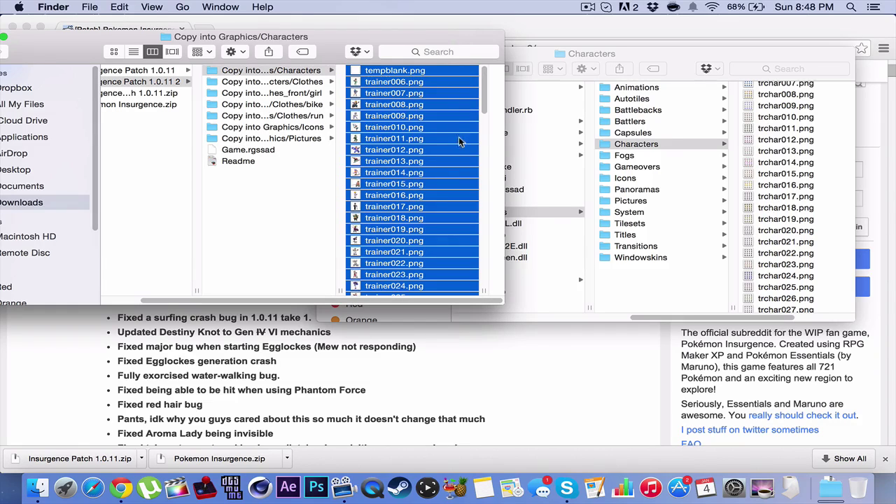
scroll(459, 136, down, 10)
scroll(457, 125, down, 10)
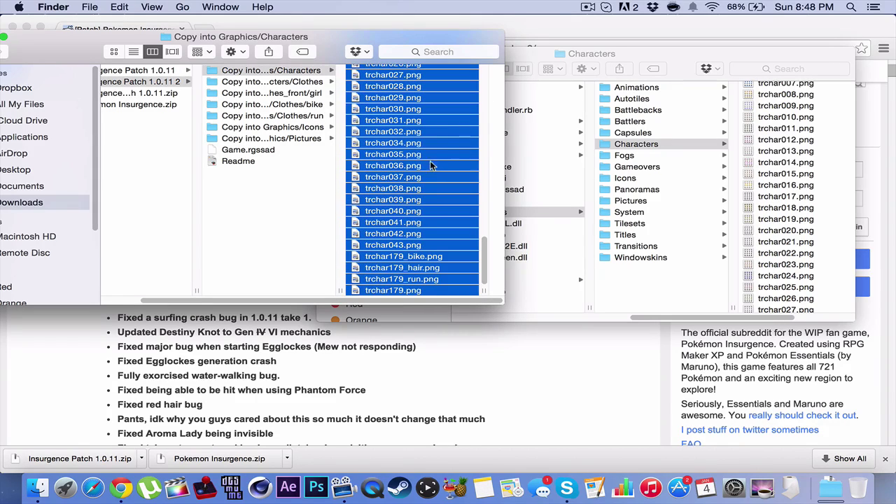
scroll(362, 132, up, 15)
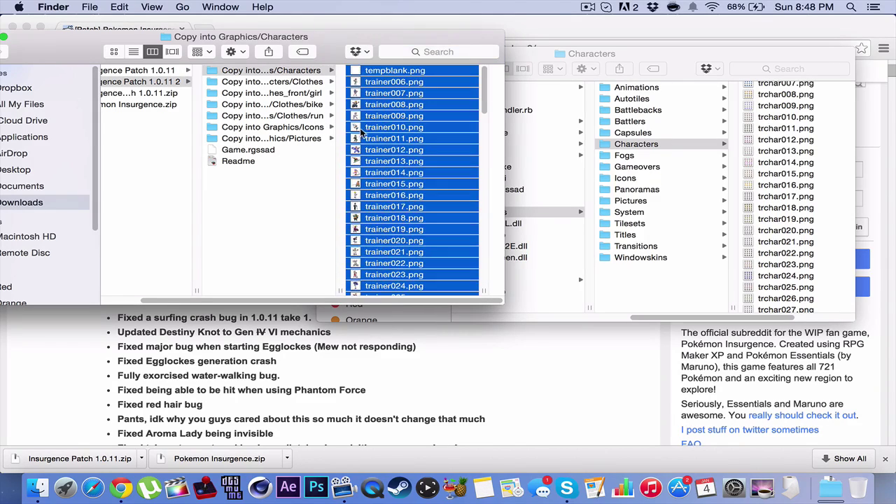
- Open the patch's Characters/Clothes folder, then bring the game's Characters window forward
click(318, 83)
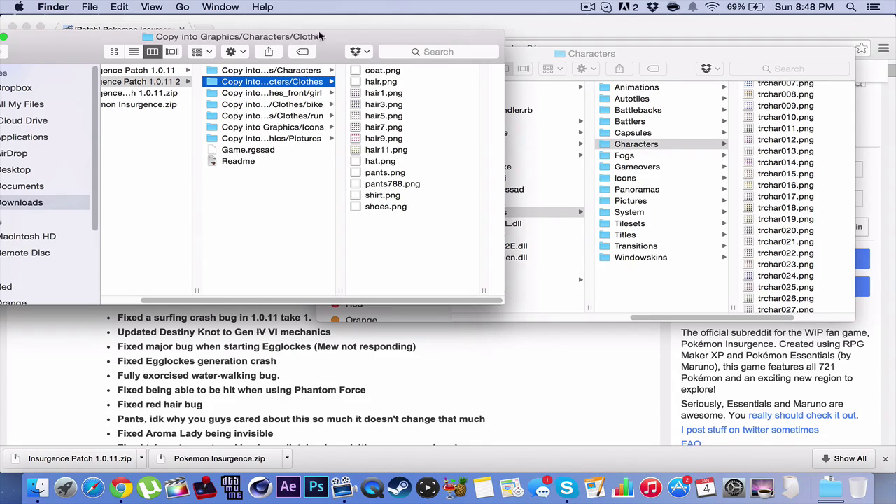
click(683, 48)
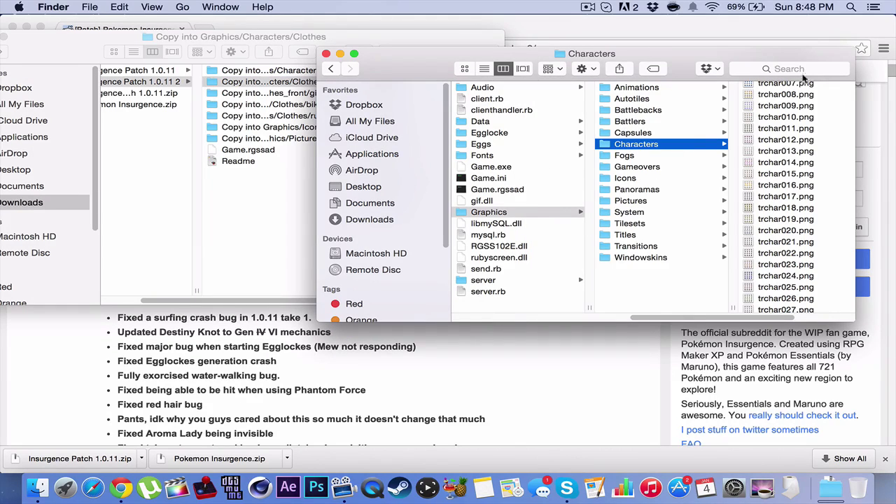
scroll(810, 120, up, 10)
scroll(810, 120, up, 10)
scroll(810, 120, up, 10)
scroll(812, 121, down, 5)
scroll(811, 119, up, 3)
scroll(811, 118, up, 10)
scroll(809, 116, up, 10)
scroll(807, 114, up, 5)
scroll(807, 116, up, 10)
scroll(807, 117, up, 10)
scroll(777, 105, up, 5)
- Scroll the game's Characters folder to its Clothes, Clothes_back and Clothes_front subfolders
drag(759, 47, 690, 45)
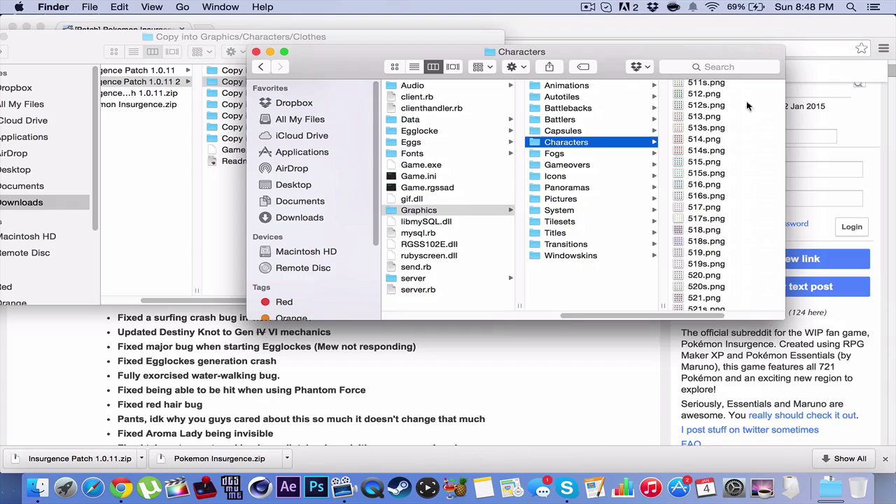
scroll(770, 129, up, 5)
scroll(760, 131, up, 5)
scroll(757, 132, up, 5)
scroll(754, 130, up, 5)
scroll(752, 129, up, 5)
scroll(750, 129, up, 5)
scroll(749, 130, up, 5)
scroll(747, 130, up, 5)
scroll(747, 130, up, 5)
scroll(747, 131, up, 5)
scroll(747, 130, up, 5)
scroll(747, 130, up, 5)
scroll(747, 130, up, 5)
scroll(747, 130, up, 5)
scroll(746, 131, up, 5)
scroll(747, 132, up, 5)
scroll(747, 132, down, 5)
scroll(747, 126, down, 5)
scroll(747, 124, down, 5)
scroll(751, 130, down, 5)
scroll(755, 133, down, 10)
scroll(756, 133, down, 3)
scroll(744, 303, right, 3)
mouse_move(686, 195)
mouse_down()
mouse_move(687, 266)
mouse_move(695, 270)
mouse_up()
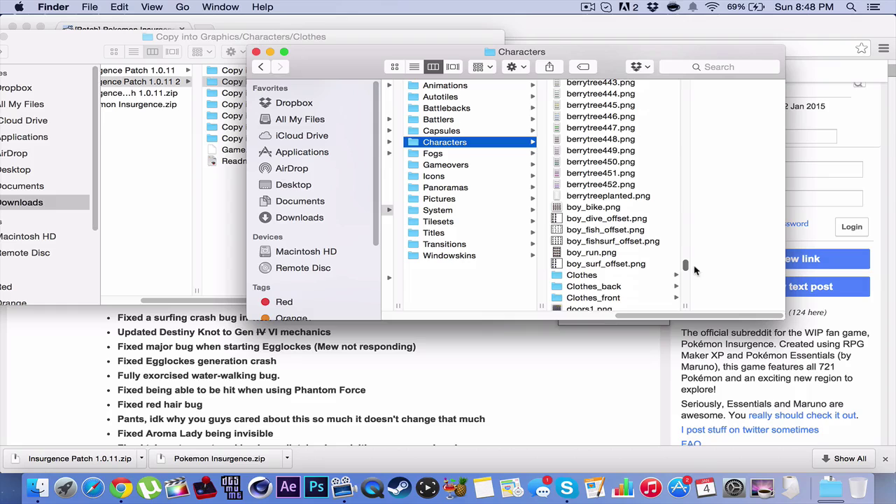
- Open the game's Clothes folder and select all files in the patch's Clothes folder
click(651, 276)
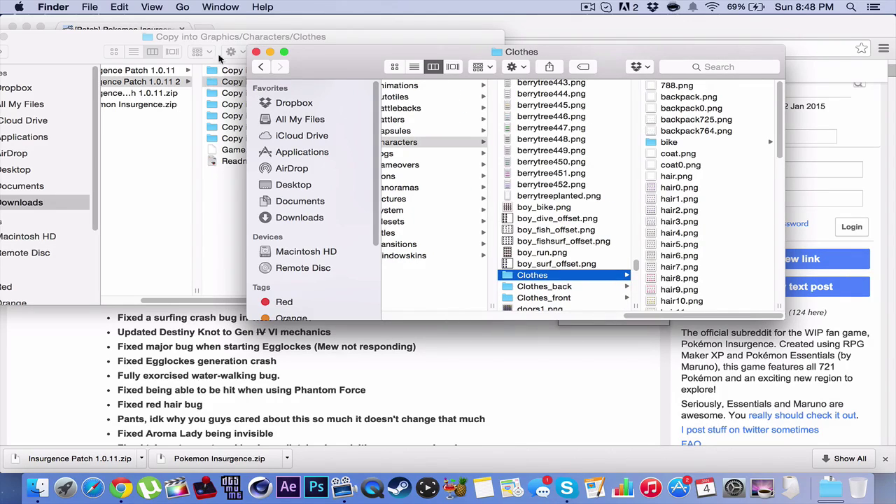
click(184, 41)
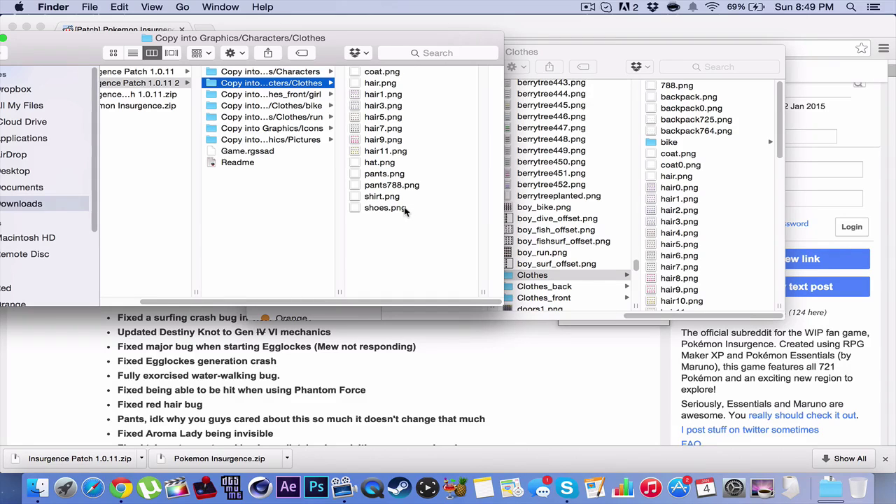
key(super+a)
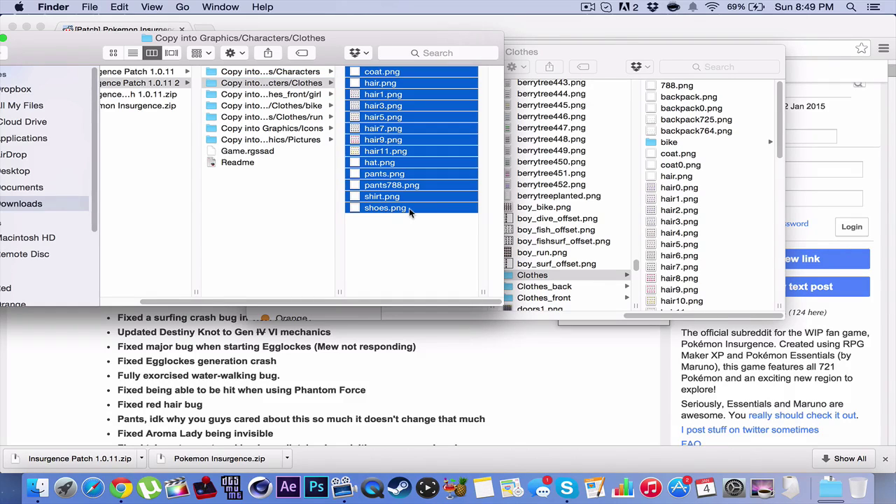
- Move the patch Clothes images into the game's Characters/Clothes folder, replacing all duplicates
click(634, 54)
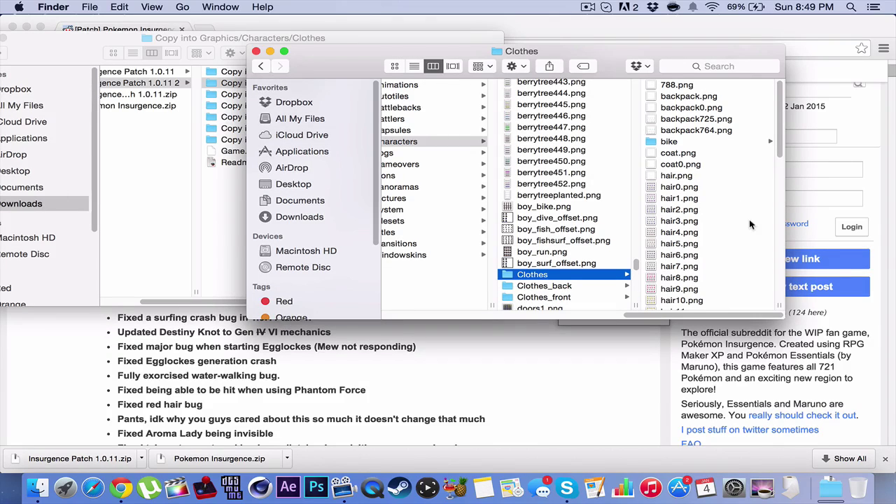
key(Right)
key(Down)
key(Down)
key(Down)
key(Down)
key(Down)
key(Down)
key(super+alt+v)
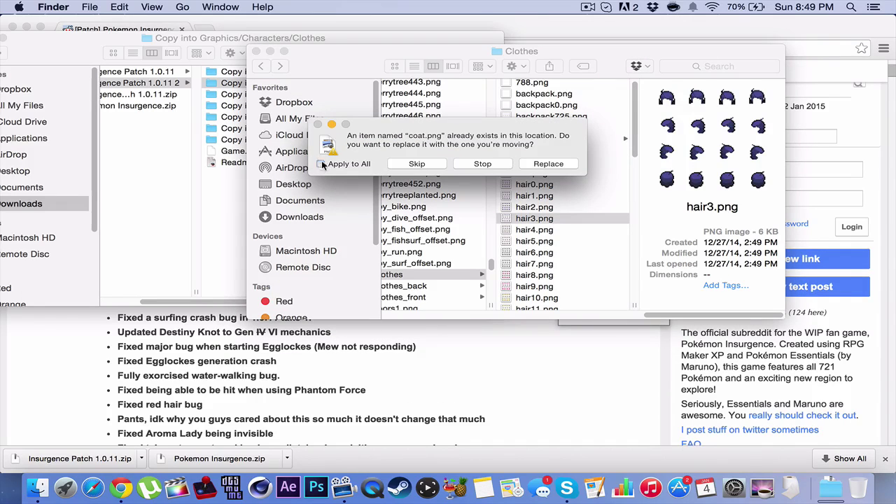
click(320, 164)
click(532, 164)
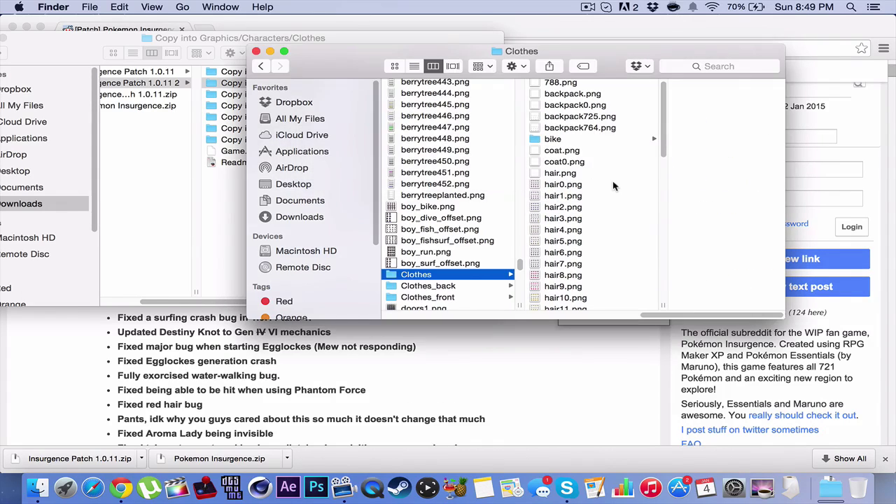
scroll(592, 154, down, 10)
scroll(602, 167, up, 3)
scroll(613, 182, up, 10)
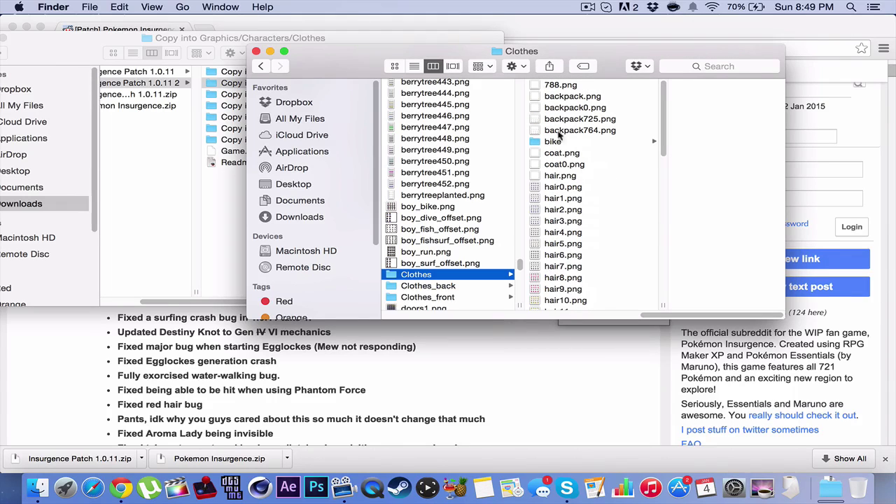
- Open Clothes_front/girl in both the patch window and the game's Characters folder
click(196, 46)
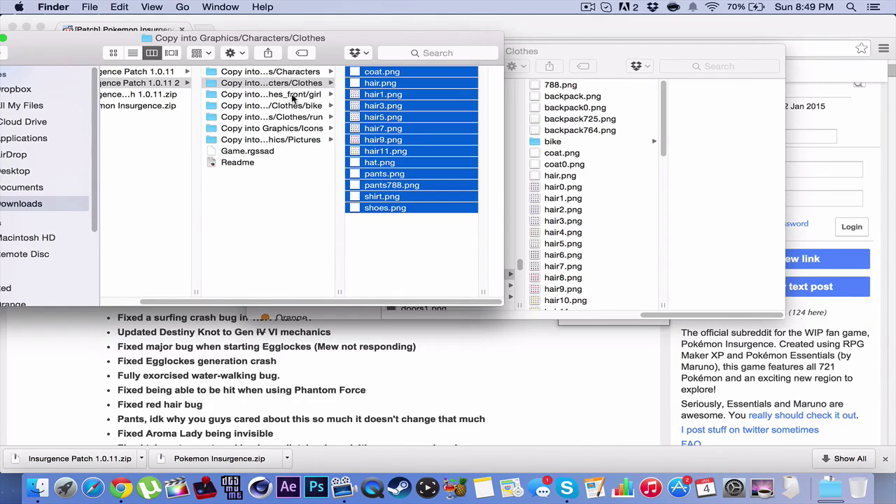
click(294, 95)
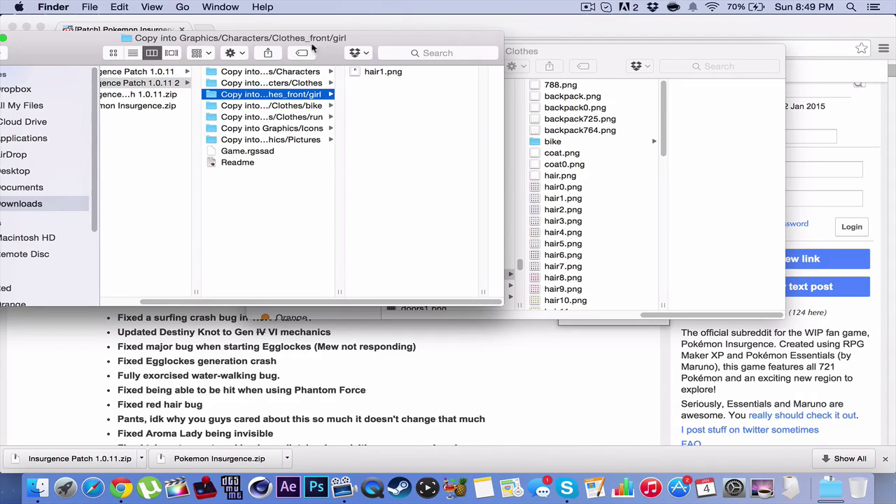
click(578, 56)
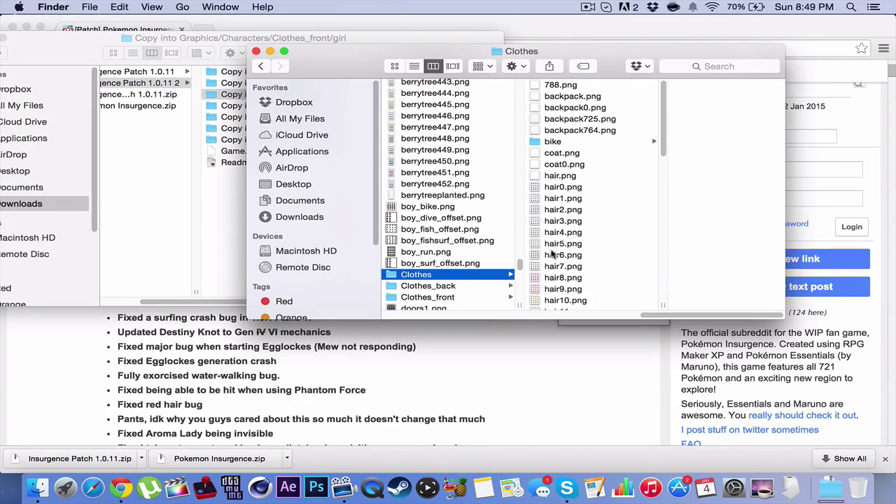
scroll(595, 168, down, 5)
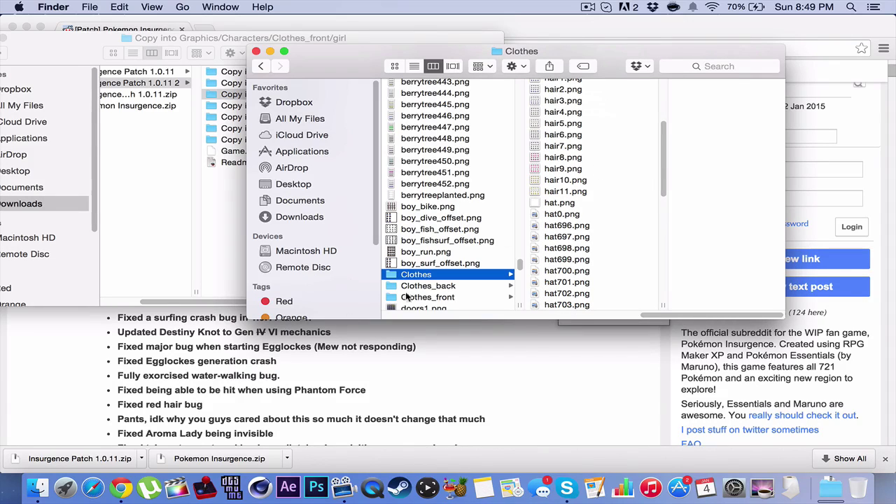
scroll(478, 280, down, 1)
click(476, 295)
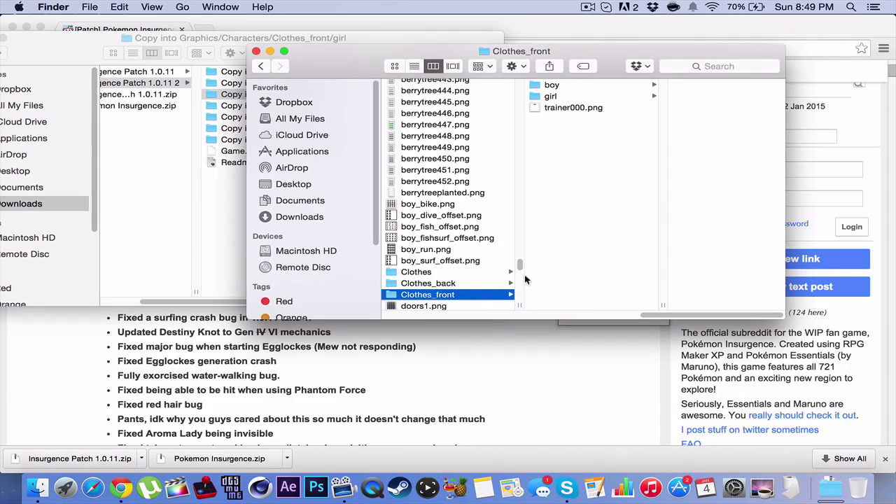
click(638, 98)
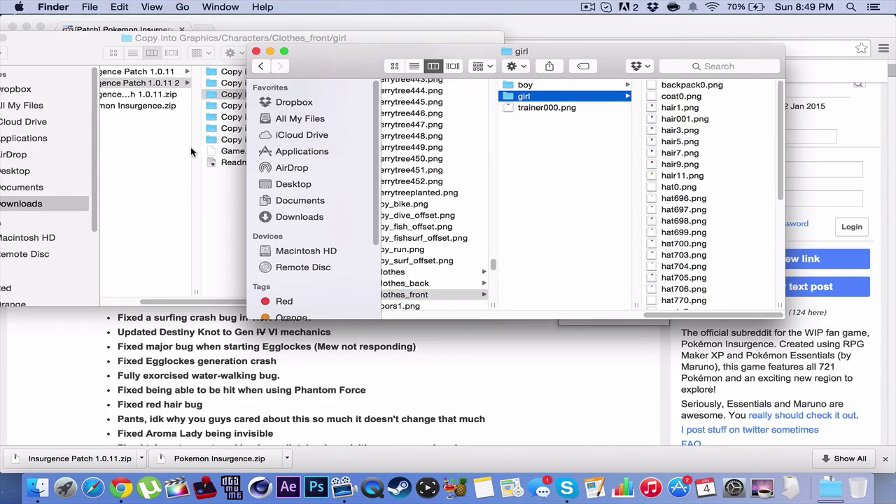
- Move the patch's hair1.png into the game's Clothes_front/girl folder, replacing the existing one
click(225, 194)
click(385, 79)
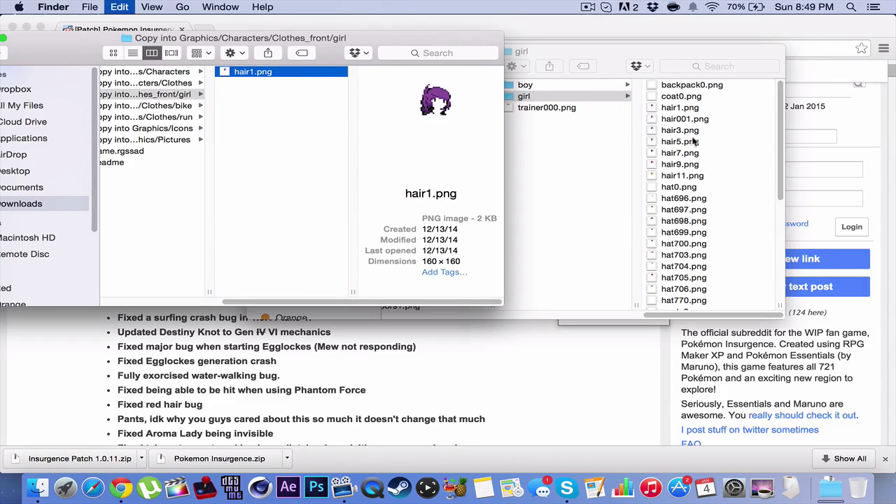
click(706, 106)
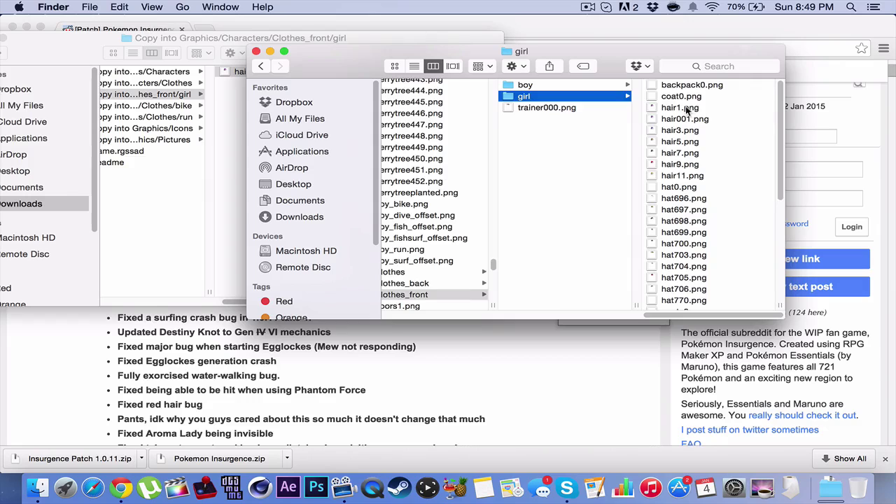
key(super+alt+v)
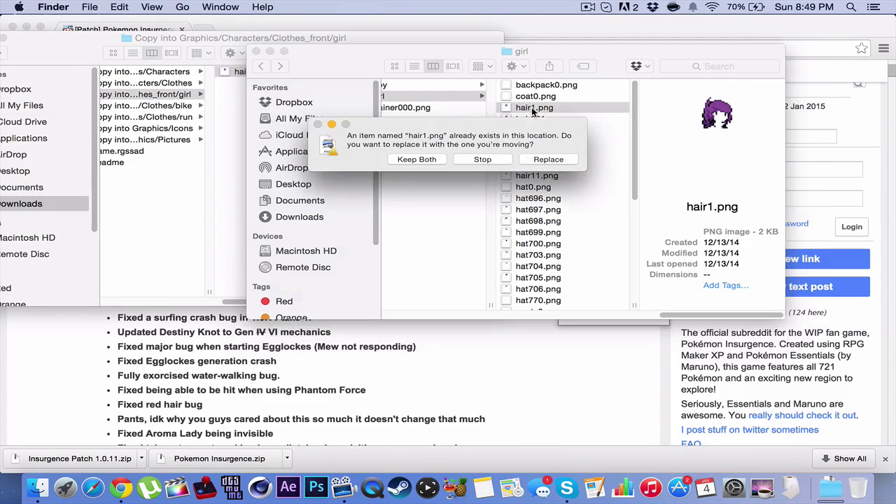
click(538, 160)
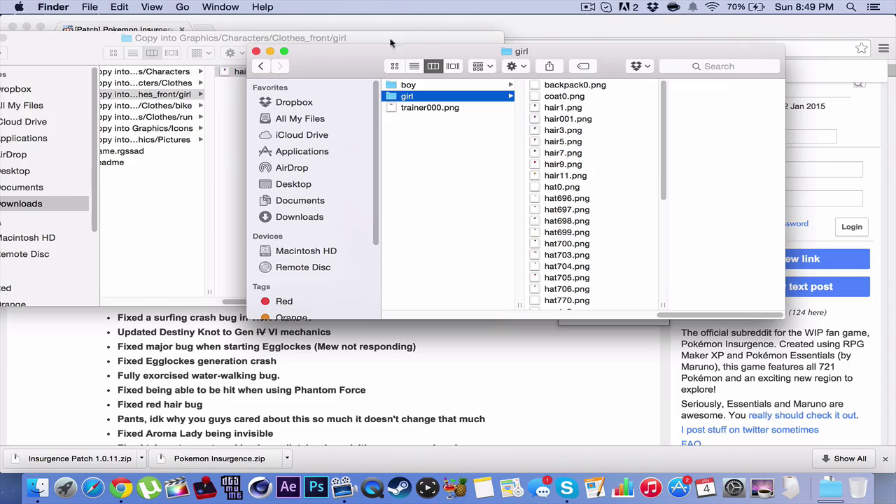
- Open the patch's Clothes/bike folder
click(237, 38)
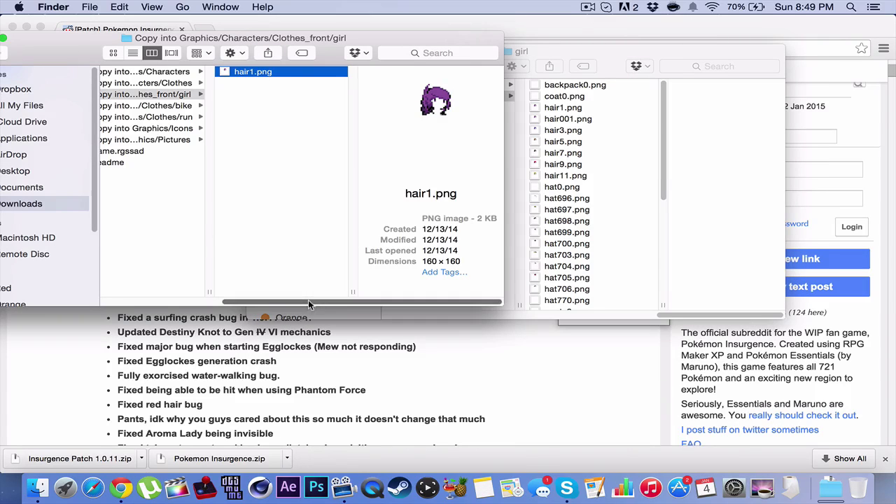
drag(308, 301, 203, 302)
key(Left)
click(327, 106)
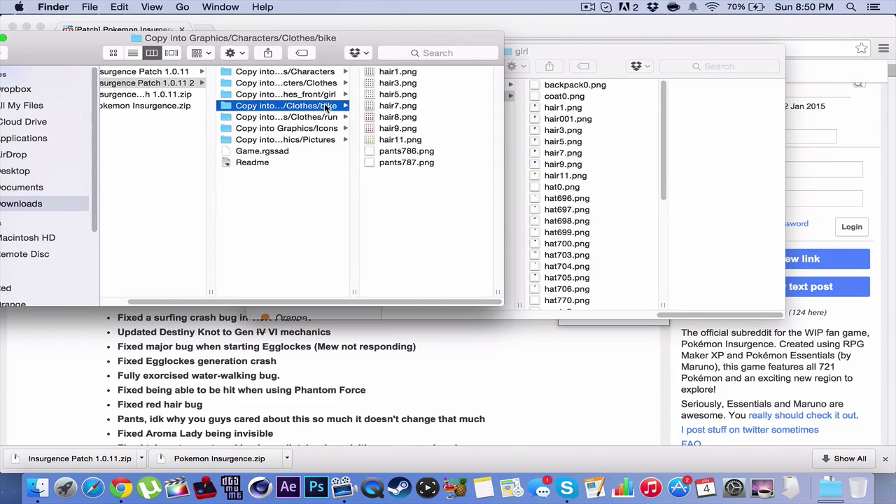
- Rearrange the game's girl folder window, then bring the patch's Clothes/bike window to the front
click(567, 52)
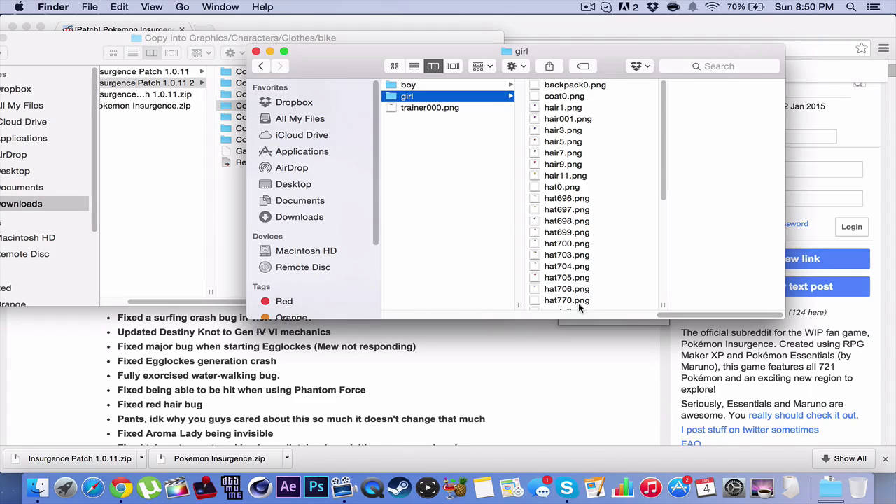
drag(685, 315, 618, 313)
click(331, 38)
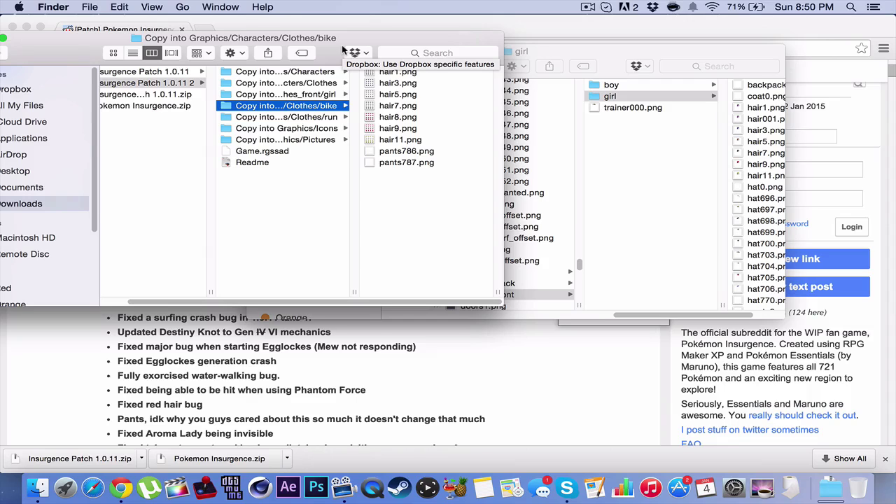
- Browse the patch's Icons and bike folders, ending in Graphics/Pictures holding battleStatChanges.png
click(308, 117)
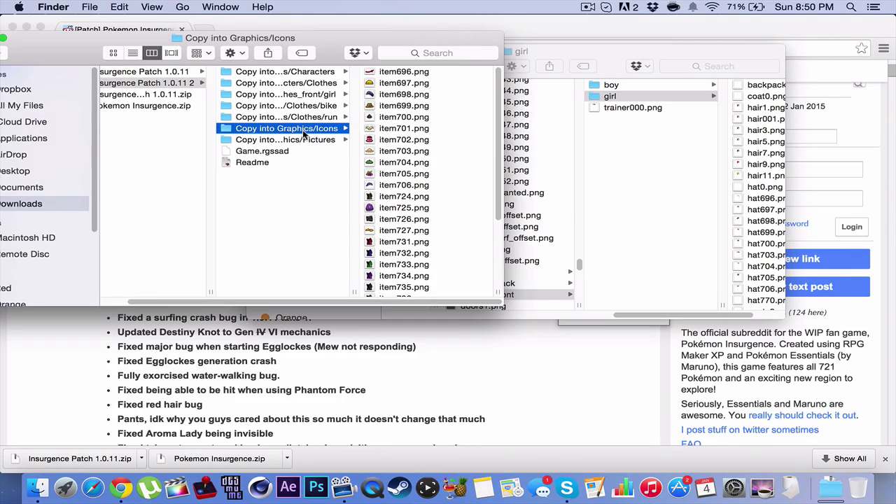
click(306, 139)
click(307, 129)
click(311, 104)
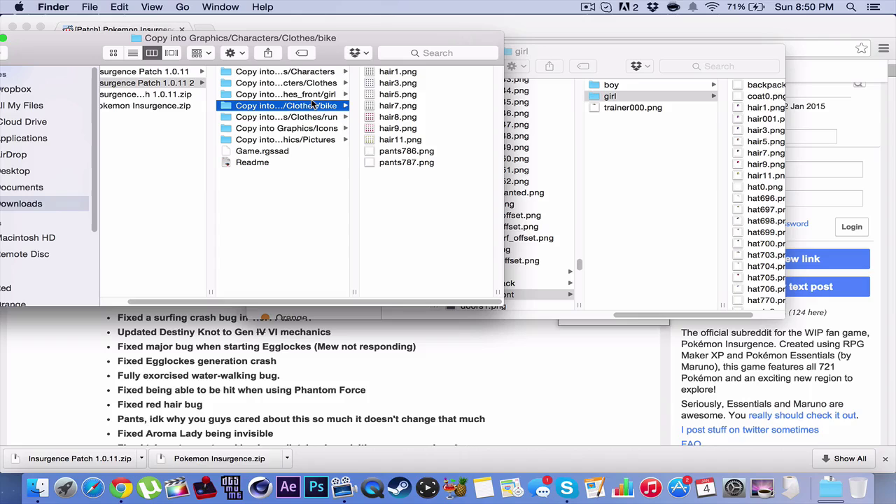
click(316, 140)
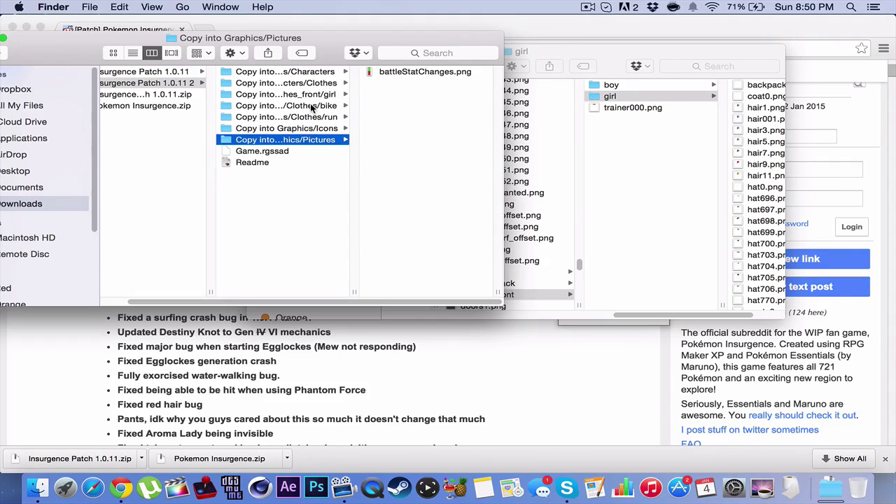